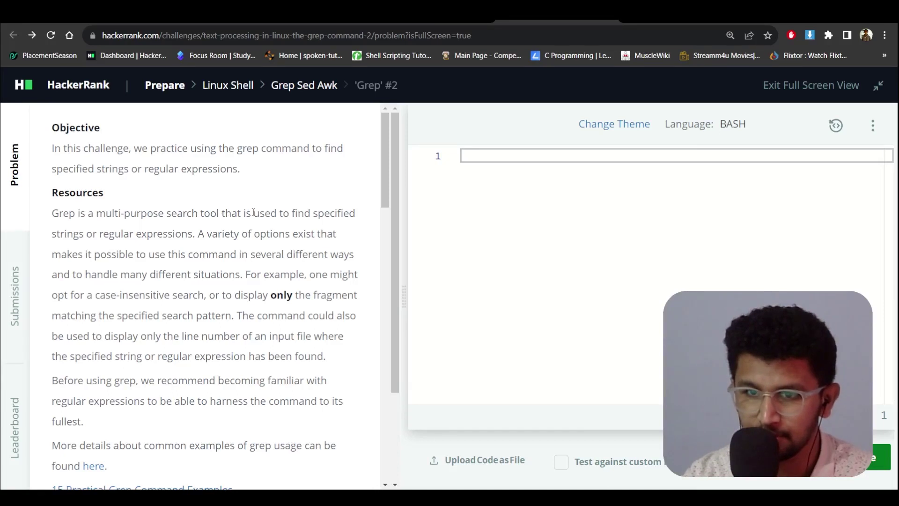
{"action": "scroll", "coordinate": [253, 213], "scroll_direction": "down", "scroll_amount": 1}
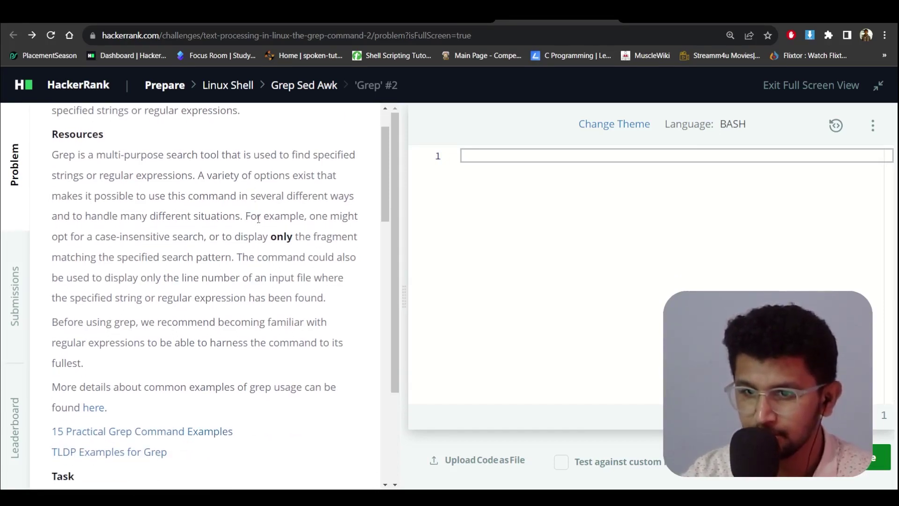
{"action": "scroll", "coordinate": [259, 216], "scroll_direction": "down", "scroll_amount": 3}
{"action": "scroll", "coordinate": [239, 225], "scroll_direction": "down", "scroll_amount": 3}
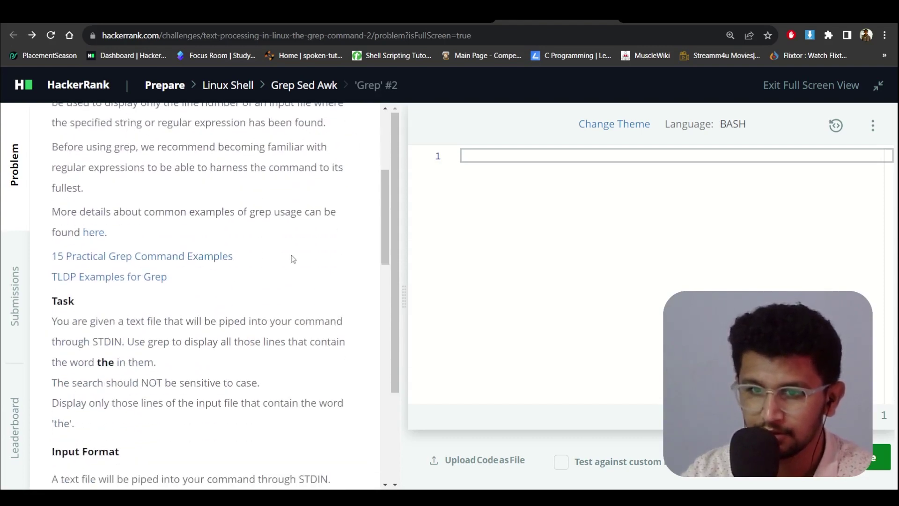
{"action": "scroll", "coordinate": [232, 242], "scroll_direction": "down", "scroll_amount": 4}
{"action": "scroll", "coordinate": [232, 242], "scroll_direction": "up", "scroll_amount": 4}
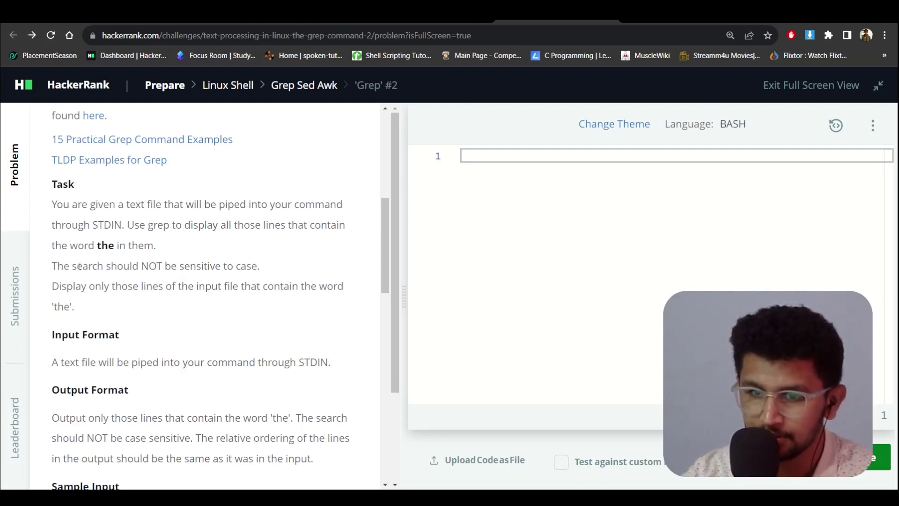
Step: Write grep -i -w 'the' on editor line 1 and run it on the sample input
{"action": "left_click_drag", "start_coordinate": [84, 266], "coordinate": [252, 266]}
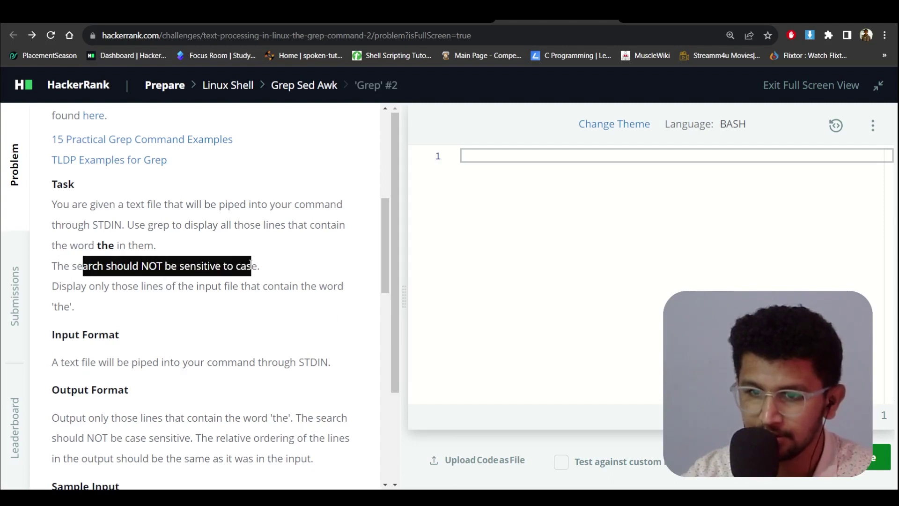
{"action": "left_click", "coordinate": [471, 268]}
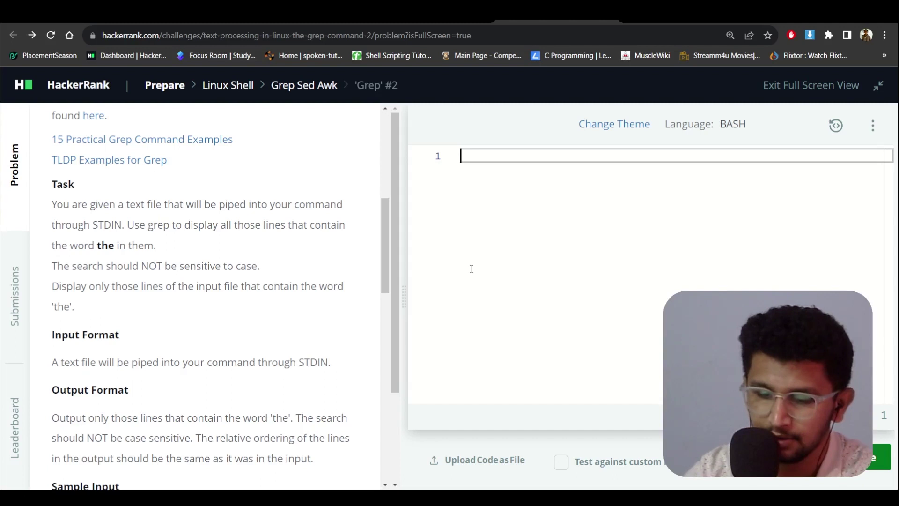
{"action": "type", "text": "grep -i"}
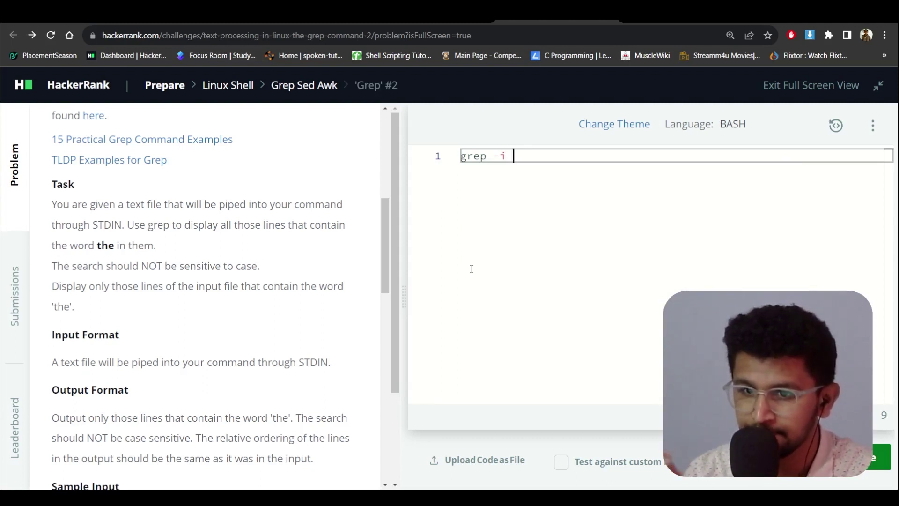
{"action": "mouse_move", "coordinate": [111, 287]}
{"action": "left_mouse_down"}
{"action": "mouse_move", "coordinate": [245, 286]}
{"action": "mouse_move", "coordinate": [74, 306]}
{"action": "mouse_move", "coordinate": [145, 286]}
{"action": "left_mouse_up"}
{"action": "left_click", "coordinate": [129, 306]}
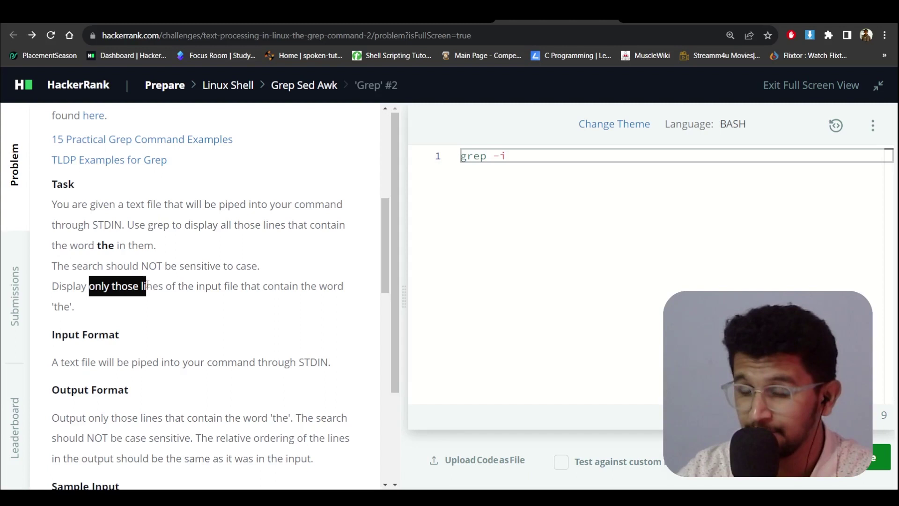
{"action": "left_click", "coordinate": [527, 246]}
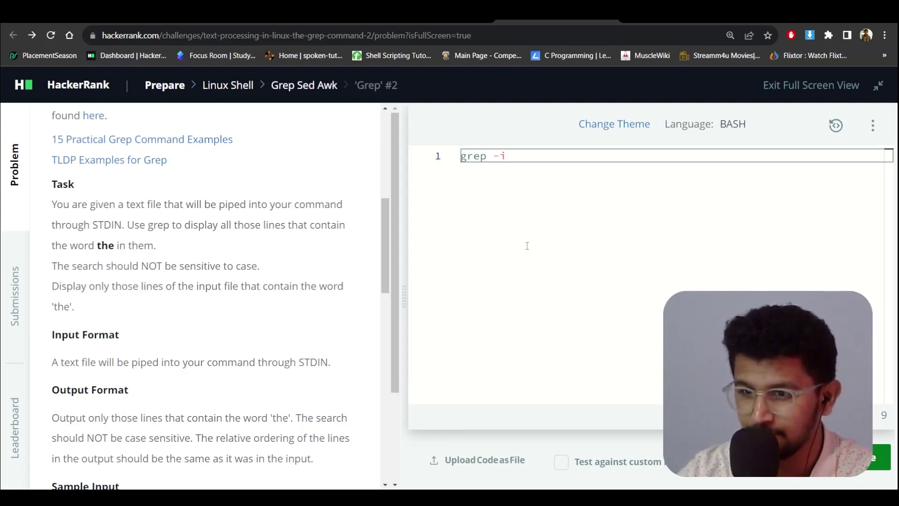
{"action": "left_click", "coordinate": [518, 155]}
{"action": "type", "text": "-w"}
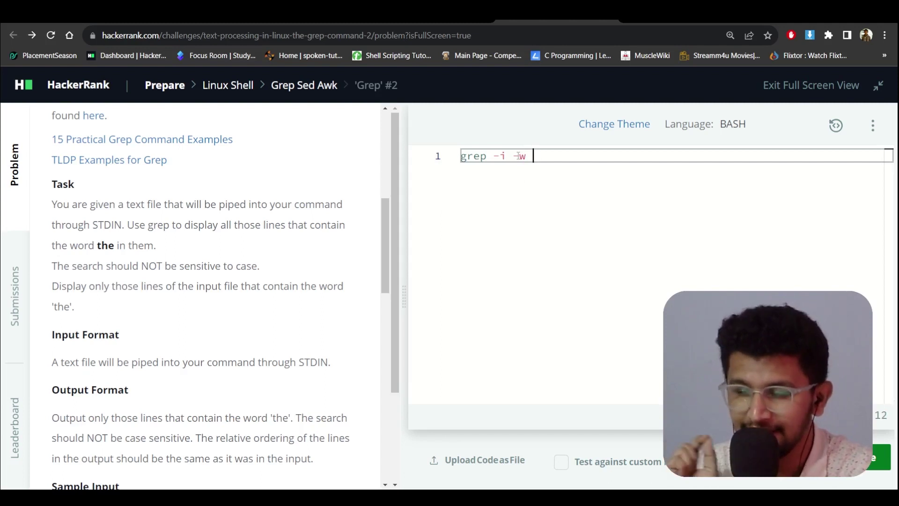
{"action": "type", "text": "'"}
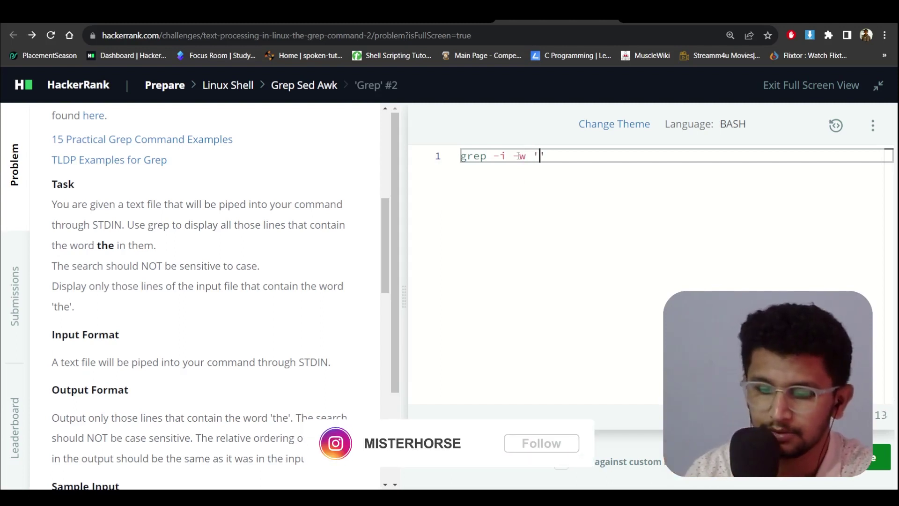
{"action": "type", "text": "the"}
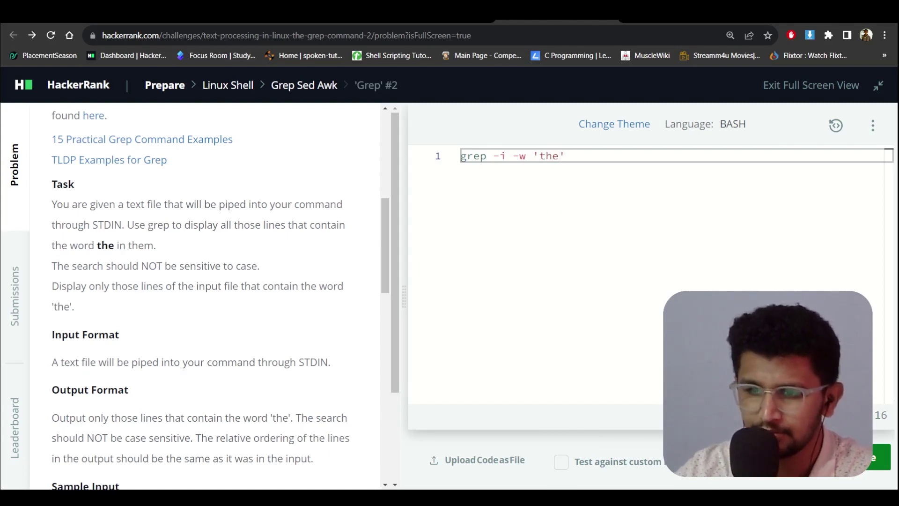
{"action": "key", "text": "ctrl+Return"}
{"action": "scroll", "coordinate": [287, 336], "scroll_direction": "down", "scroll_amount": 5}
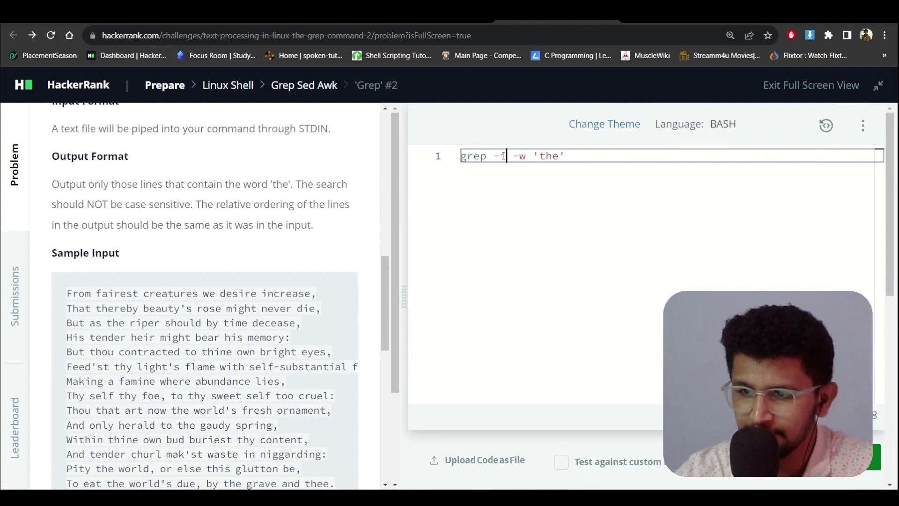
Step: Review the -i and -w flags in the command and confirm the sample test passed
{"action": "left_click_drag", "start_coordinate": [506, 155], "coordinate": [492, 155]}
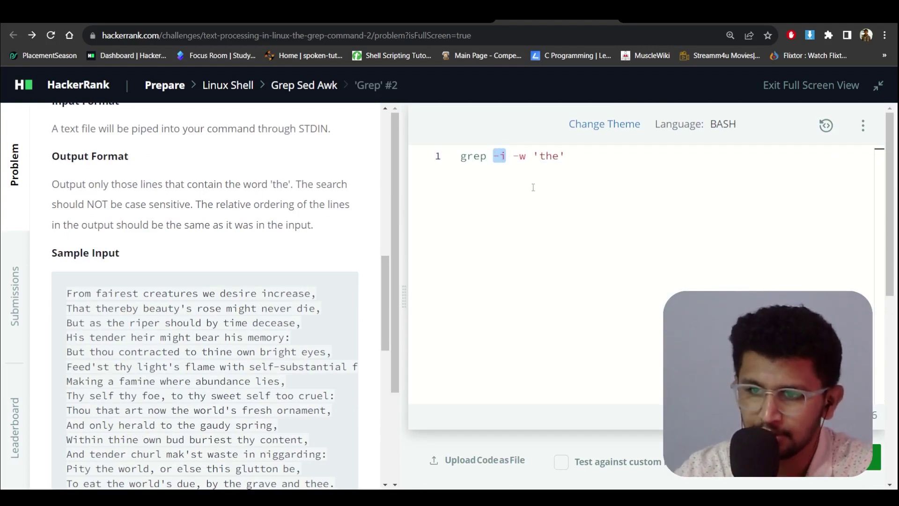
{"action": "key", "text": "End"}
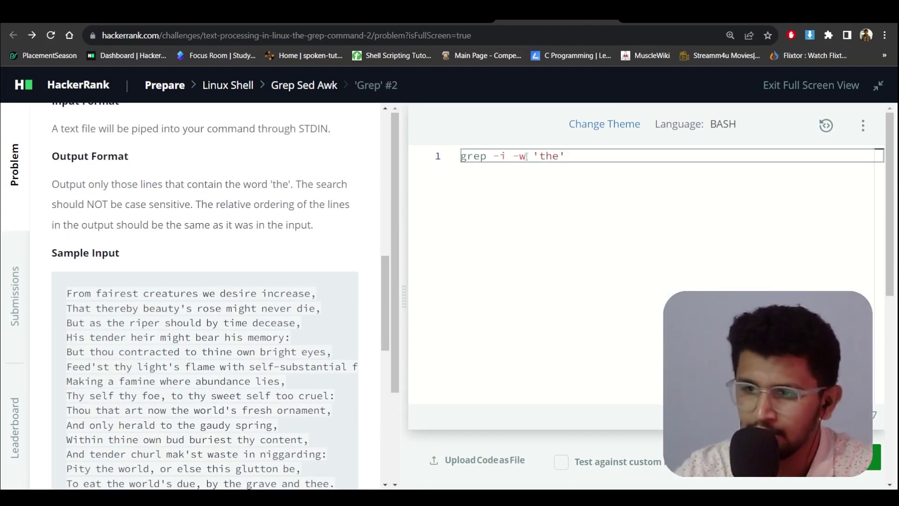
{"action": "left_click_drag", "start_coordinate": [528, 155], "coordinate": [539, 156]}
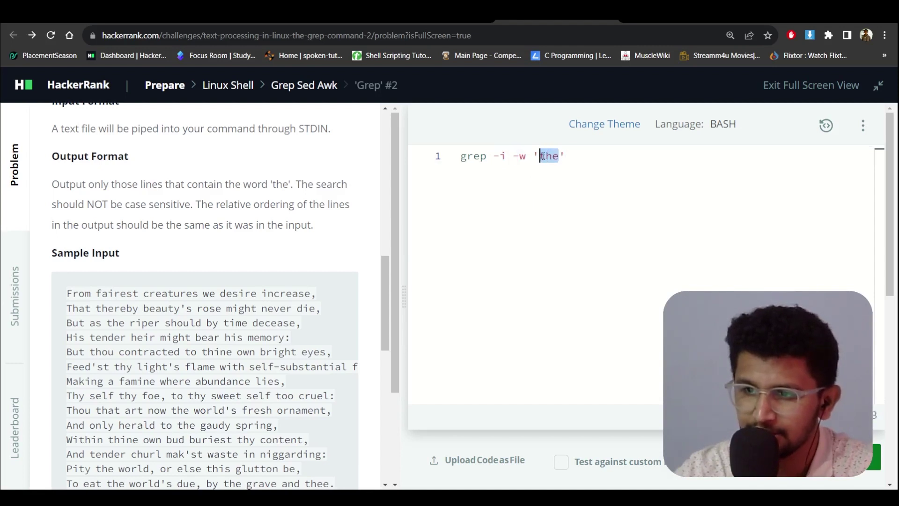
{"action": "key", "text": "End"}
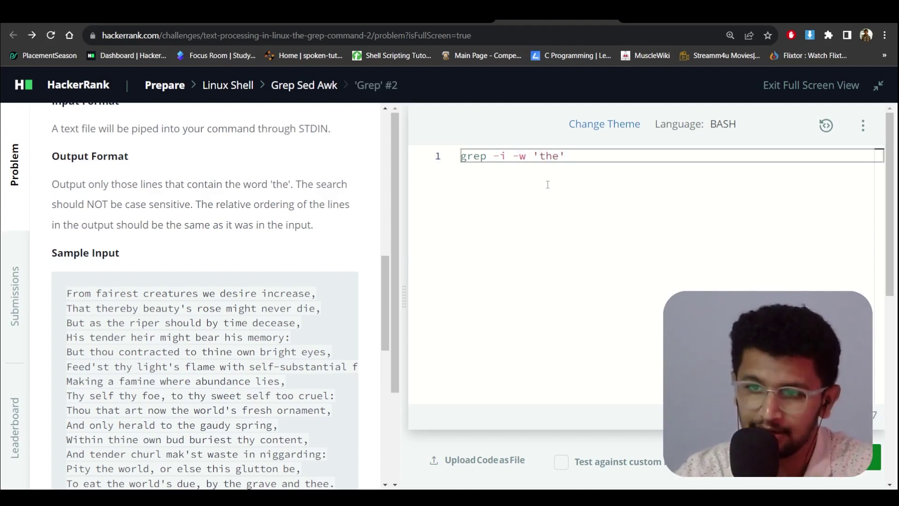
{"action": "scroll", "coordinate": [211, 282], "scroll_direction": "down", "scroll_amount": 10}
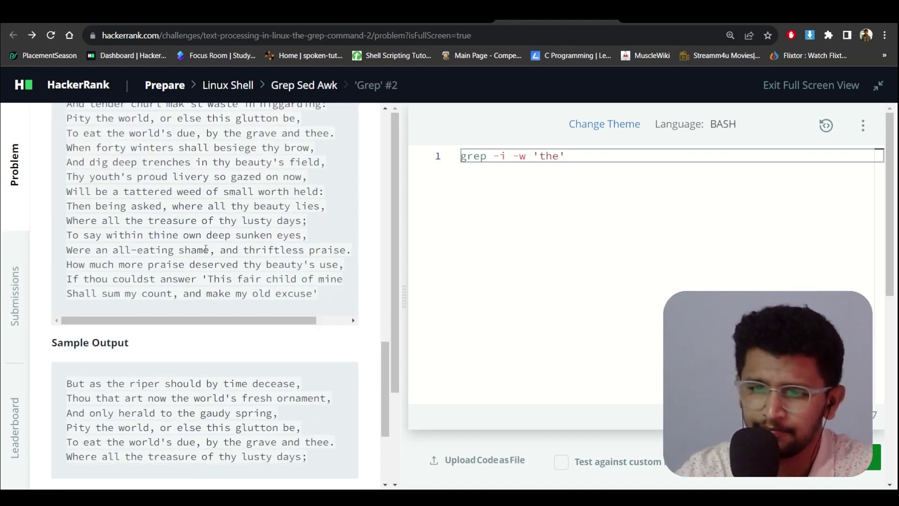
{"action": "scroll", "coordinate": [211, 282], "scroll_direction": "down", "scroll_amount": 5}
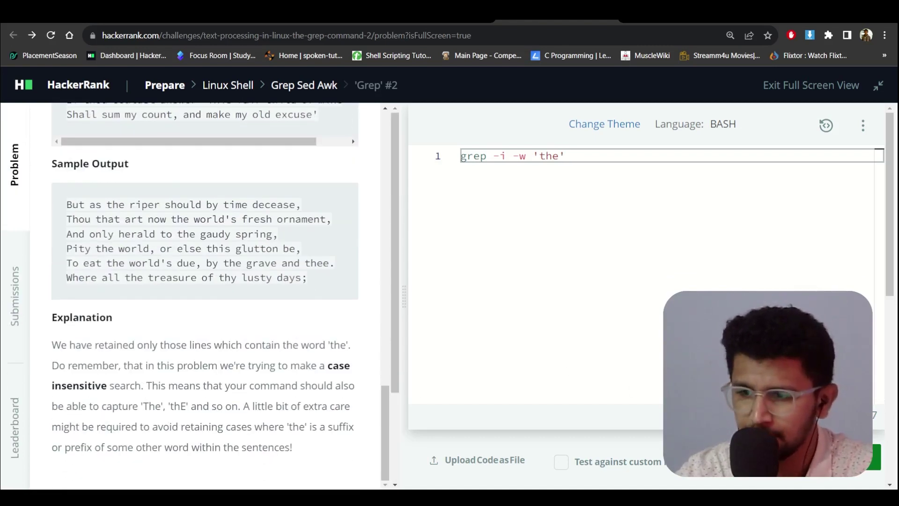
{"action": "scroll", "coordinate": [703, 246], "scroll_direction": "down", "scroll_amount": 5}
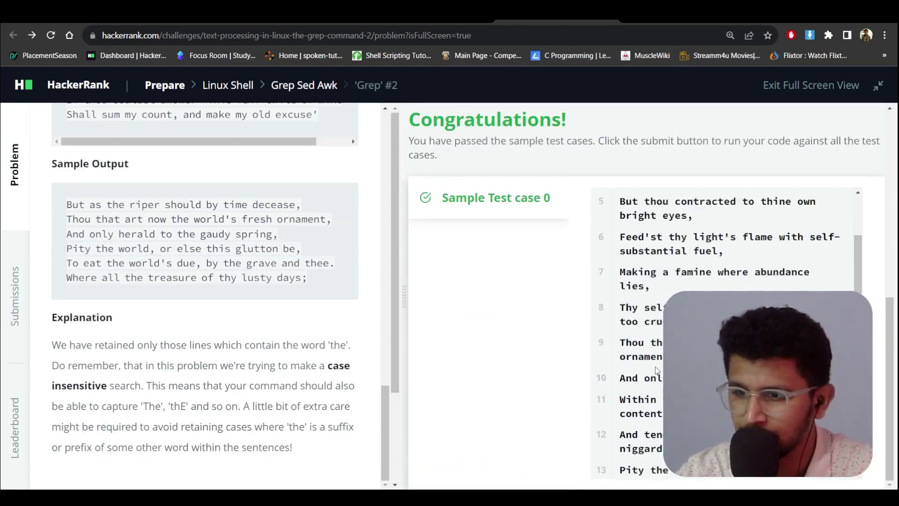
{"action": "scroll", "coordinate": [703, 246], "scroll_direction": "down", "scroll_amount": 5}
{"action": "scroll", "coordinate": [702, 246], "scroll_direction": "down", "scroll_amount": 3}
{"action": "scroll", "coordinate": [703, 246], "scroll_direction": "down", "scroll_amount": 5}
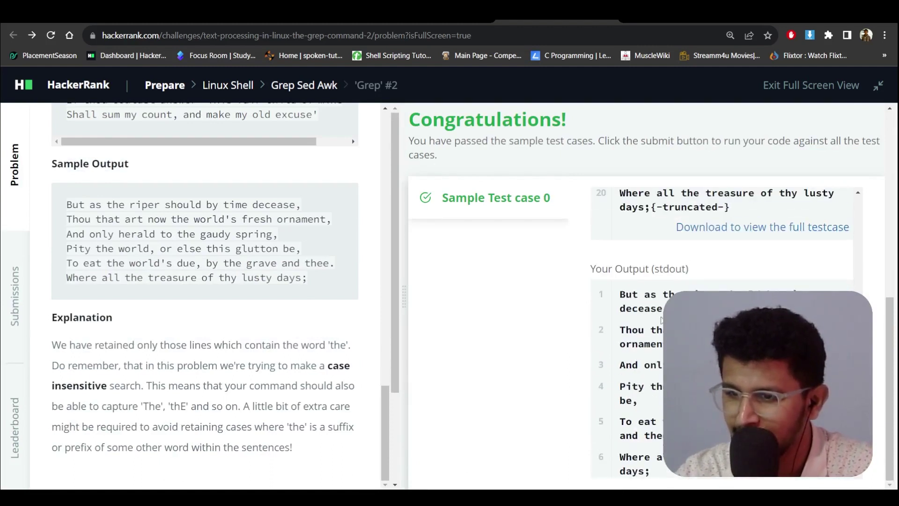
{"action": "left_click_drag", "start_coordinate": [663, 295], "coordinate": [681, 294]}
{"action": "scroll", "coordinate": [702, 246], "scroll_direction": "up", "scroll_amount": 10}
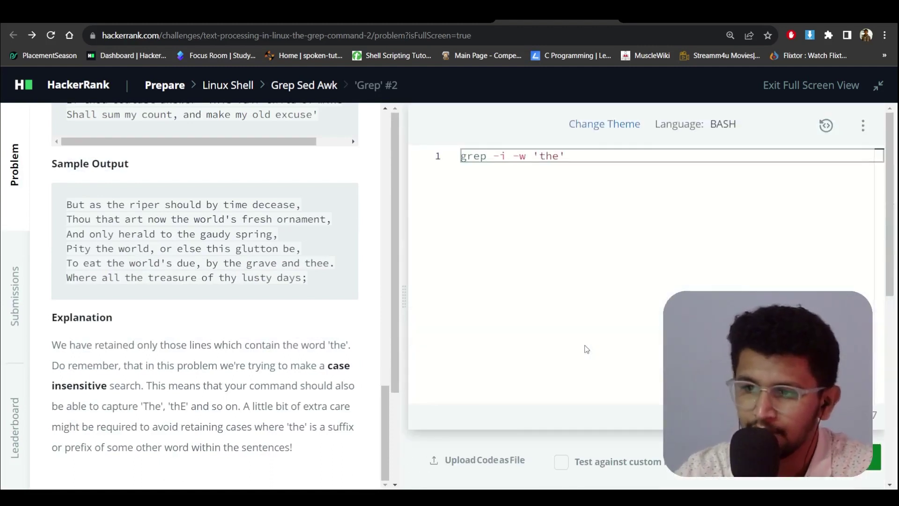
Step: Submit the grep -i -w 'the' solution against all test cases
{"action": "left_click", "coordinate": [872, 457]}
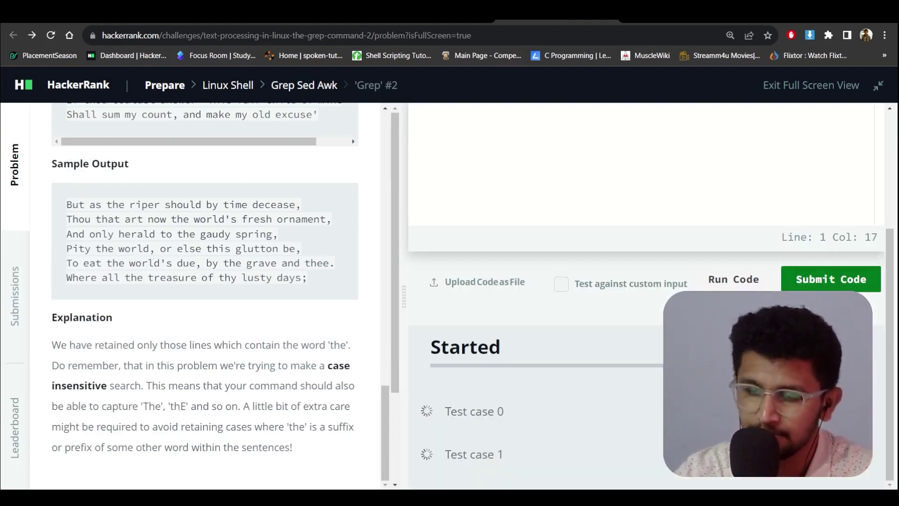
{"action": "left_click_drag", "start_coordinate": [450, 453], "coordinate": [506, 412]}
{"action": "left_click", "coordinate": [634, 413]}
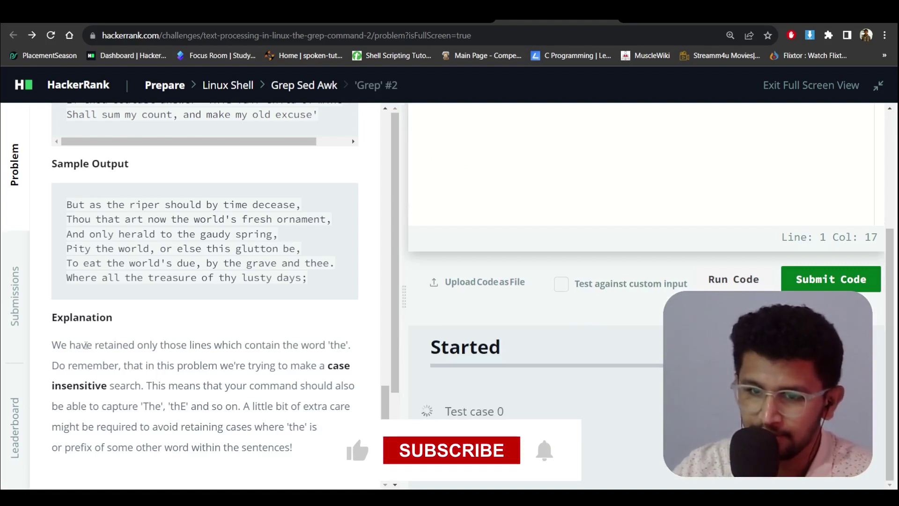
Step: Reread the task's case-insensitive explanation, then view Test case 1's passing result
{"action": "left_click_drag", "start_coordinate": [86, 344], "coordinate": [283, 366]}
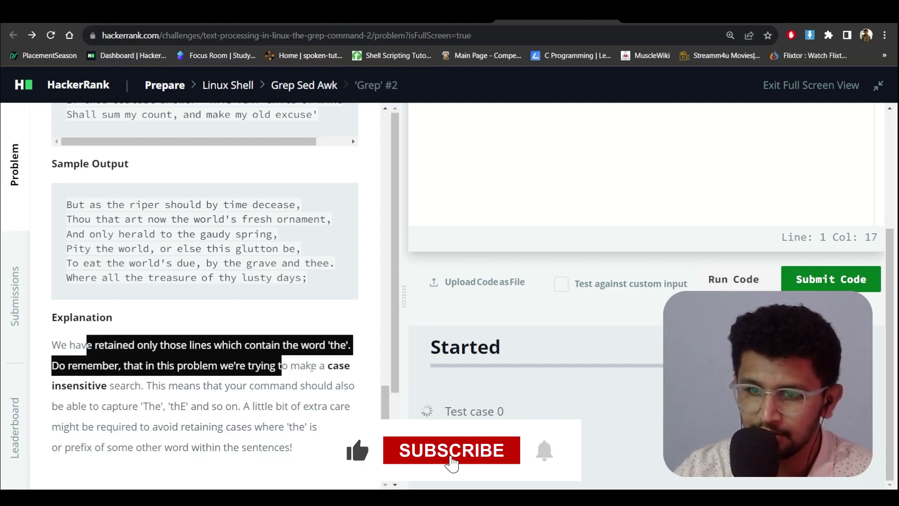
{"action": "left_click", "coordinate": [313, 366]}
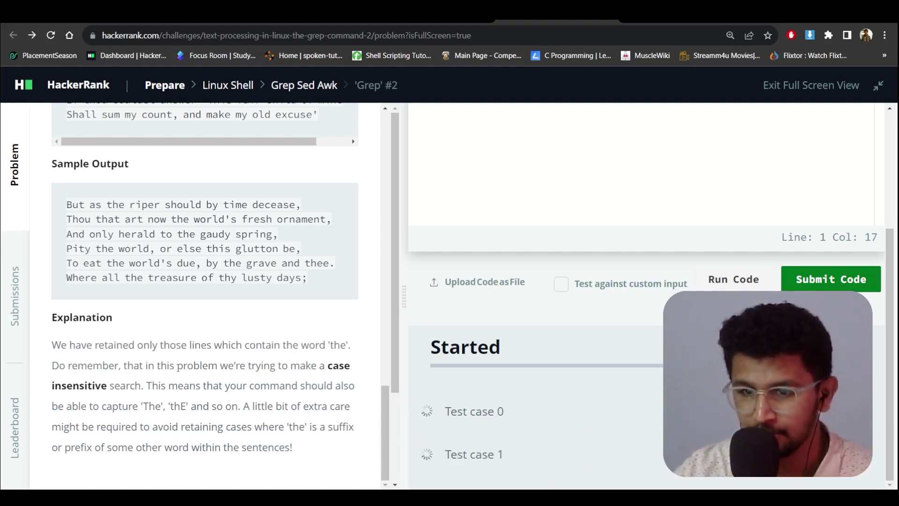
{"action": "mouse_move", "coordinate": [147, 366]}
{"action": "left_mouse_down"}
{"action": "mouse_move", "coordinate": [341, 365]}
{"action": "mouse_move", "coordinate": [344, 385]}
{"action": "left_mouse_up"}
{"action": "left_click", "coordinate": [217, 356]}
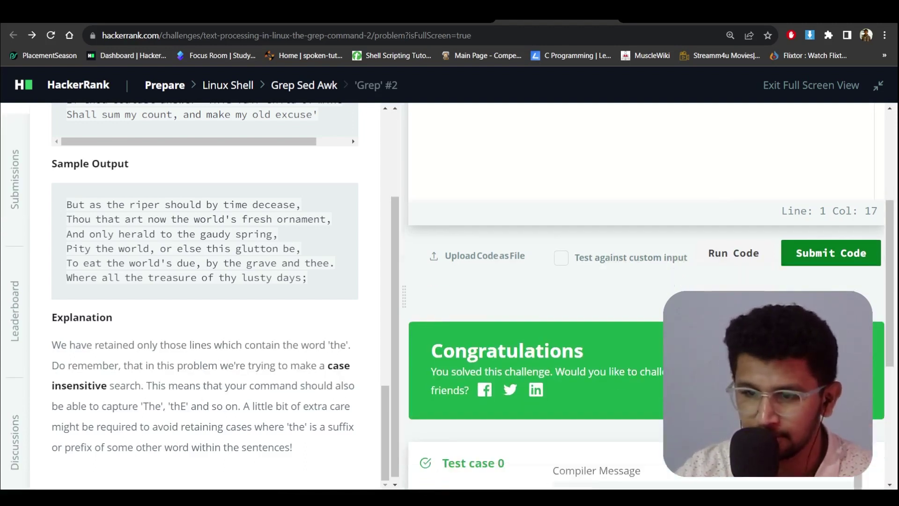
{"action": "scroll", "coordinate": [597, 317], "scroll_direction": "down", "scroll_amount": 5}
{"action": "left_click", "coordinate": [473, 241]}
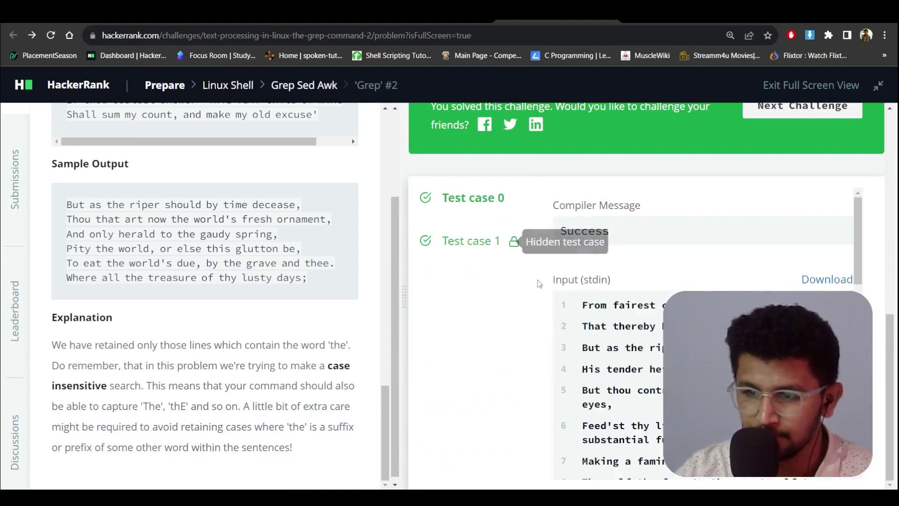